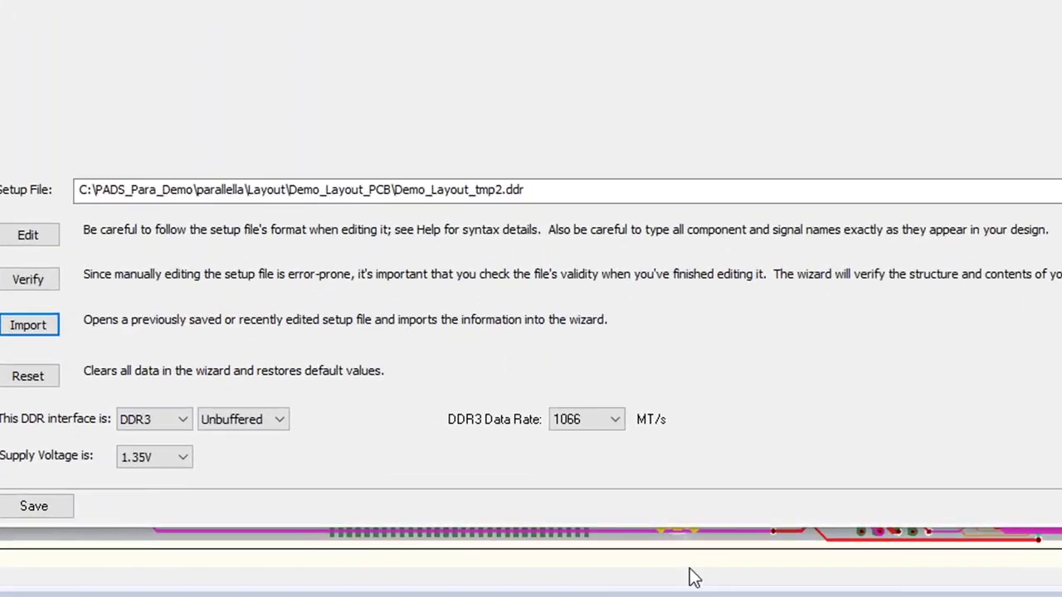
Step: Show the available DDR3 data rates in the Data Rate dropdown
click(617, 421)
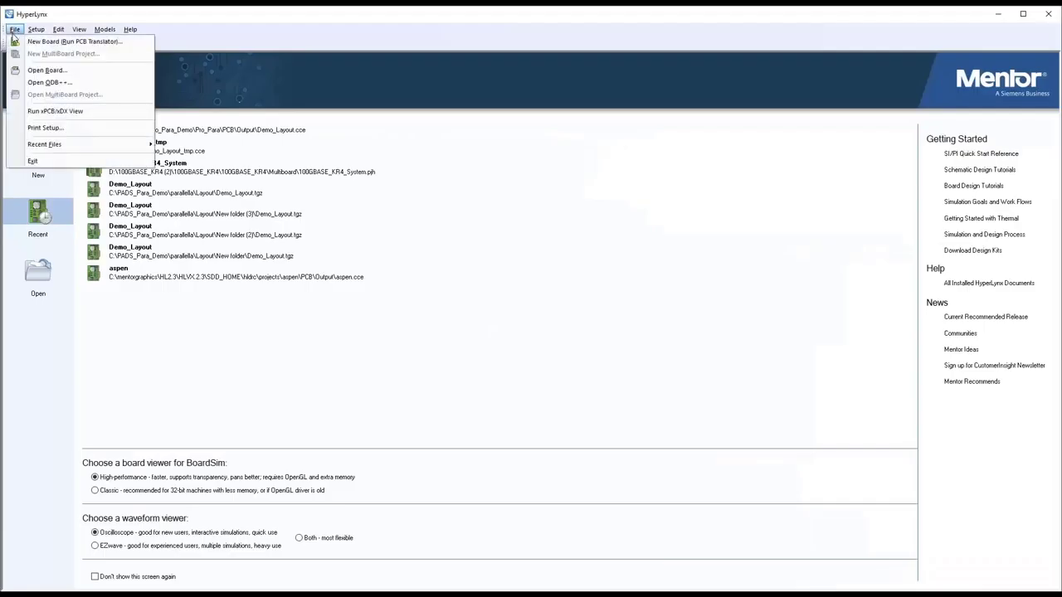
Step: Translate Demo_Layout.tgz into a new board and launch Run DDRx Batch Simulation
click(34, 40)
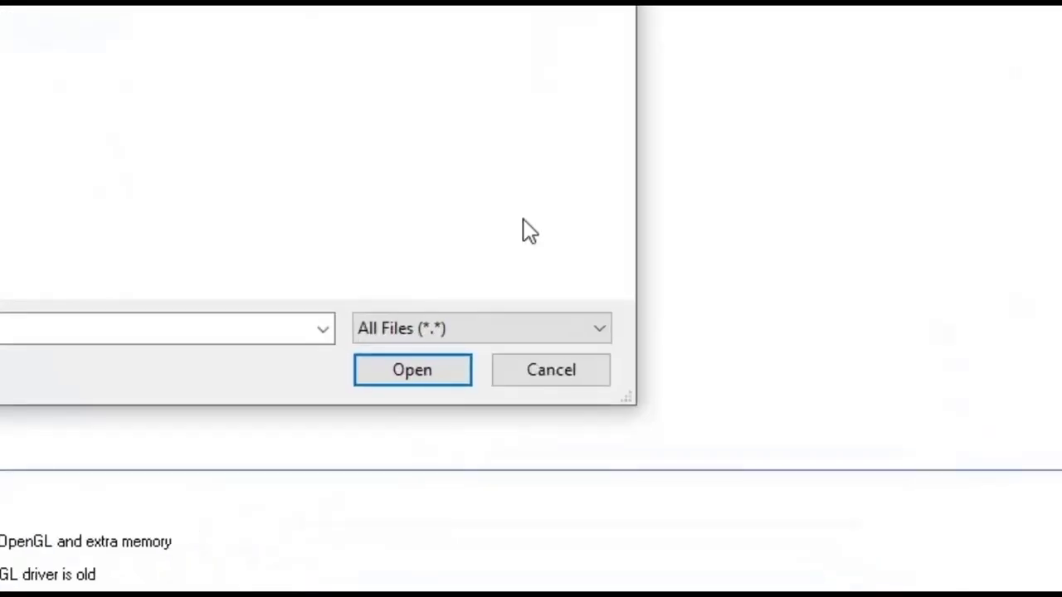
click(517, 391)
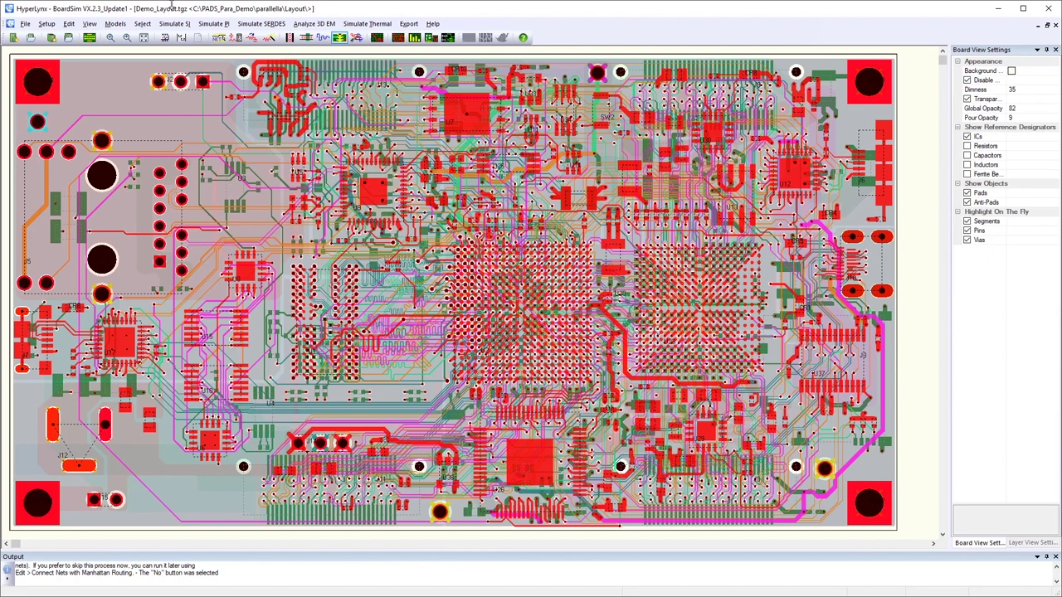
click(182, 24)
click(212, 77)
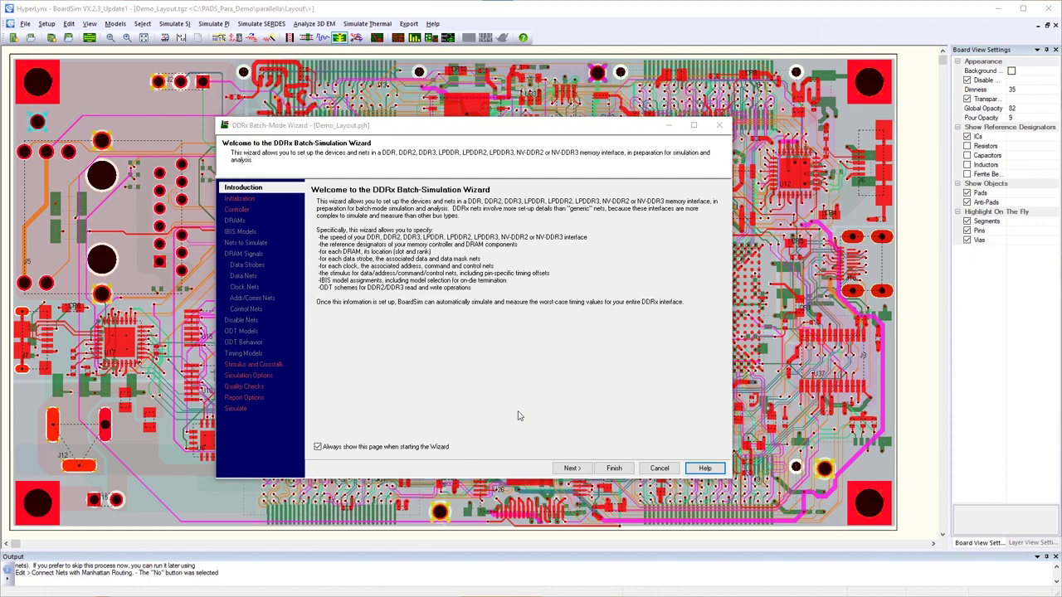
Step: Advance past Initialization, Controller, DRAMs, IBIS Models and Nets pages to ODT Models
click(572, 468)
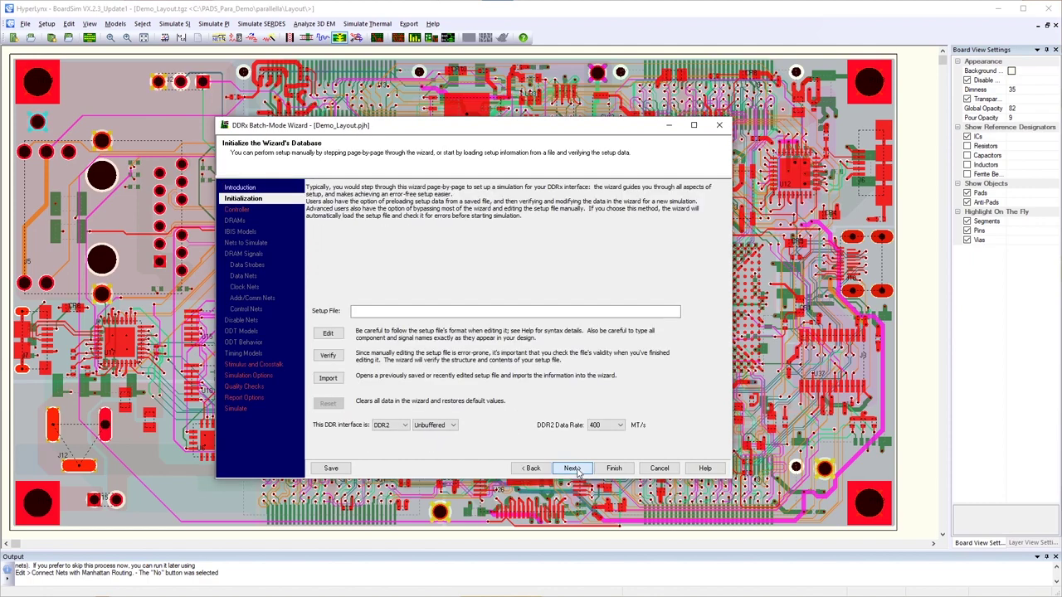
click(405, 425)
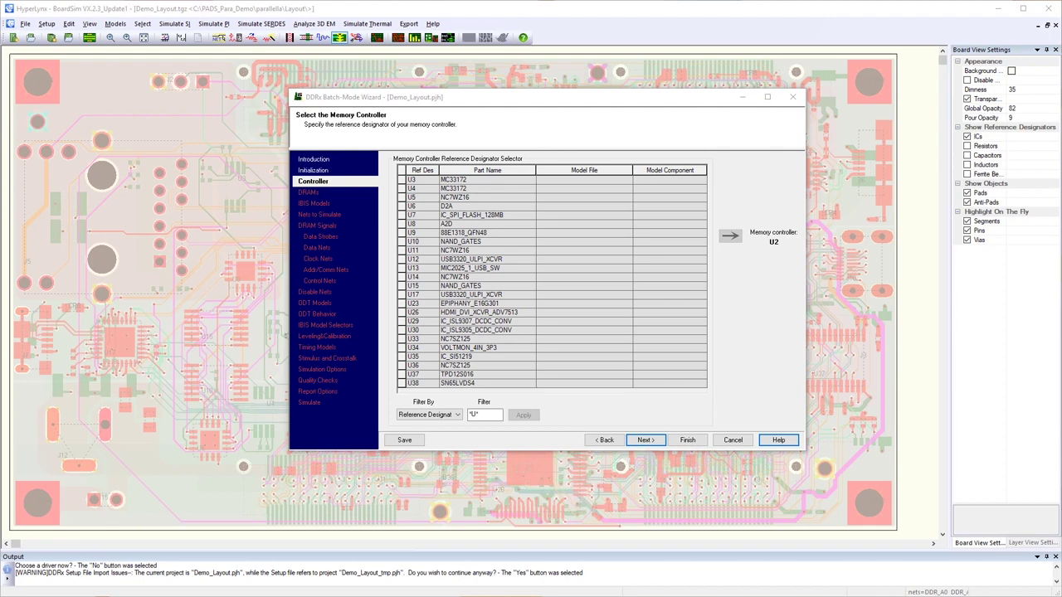
click(647, 440)
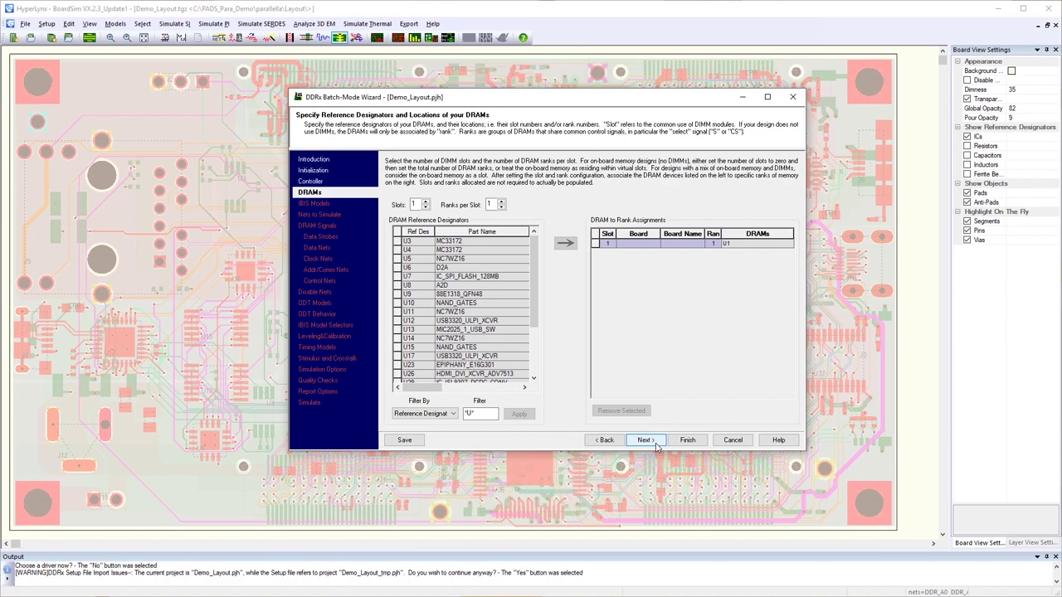
click(654, 443)
click(652, 443)
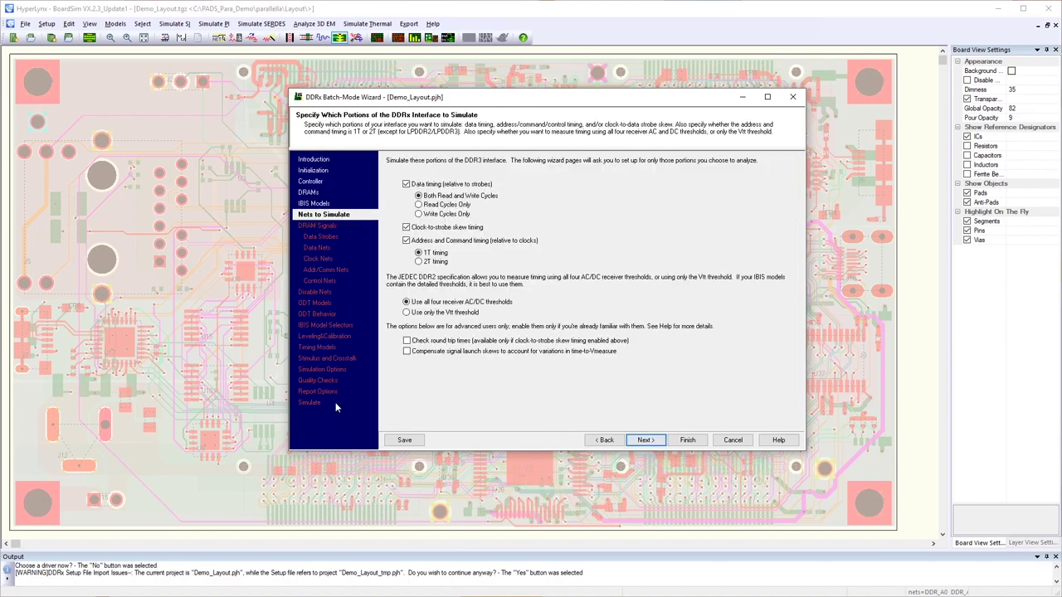
click(322, 305)
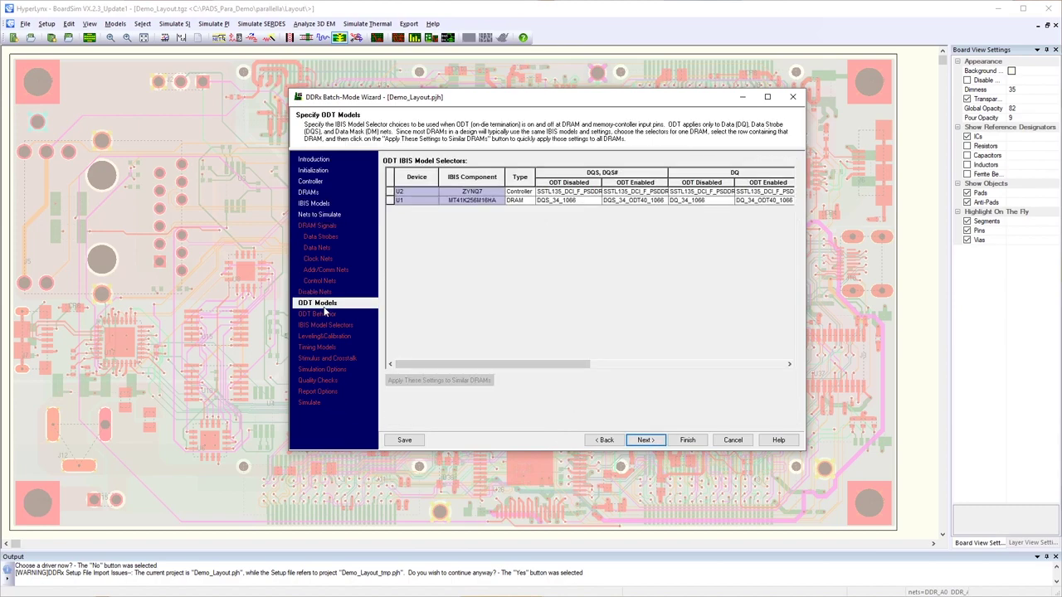
Step: Widen the wizard, keep DQS_34_1066 as U1's DQS ODT model, and go to ODT Behavior
drag(805, 413, 994, 413)
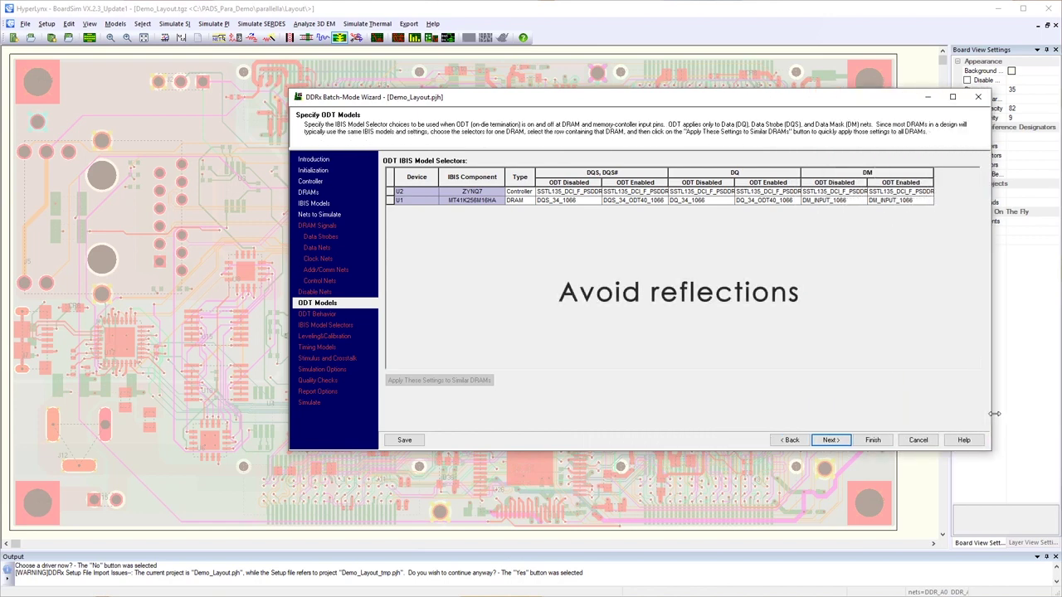
click(591, 202)
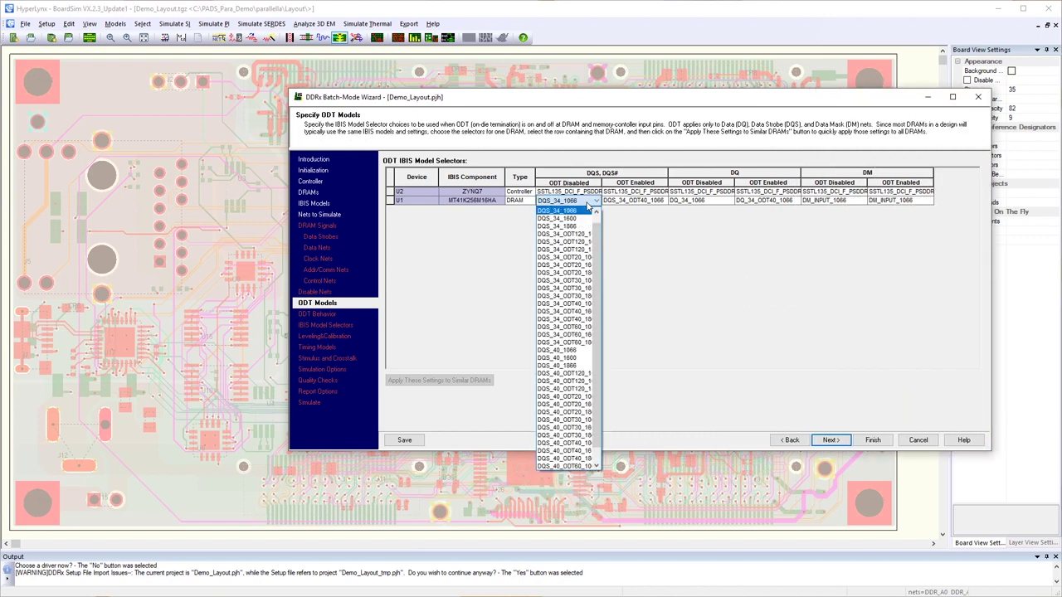
click(761, 276)
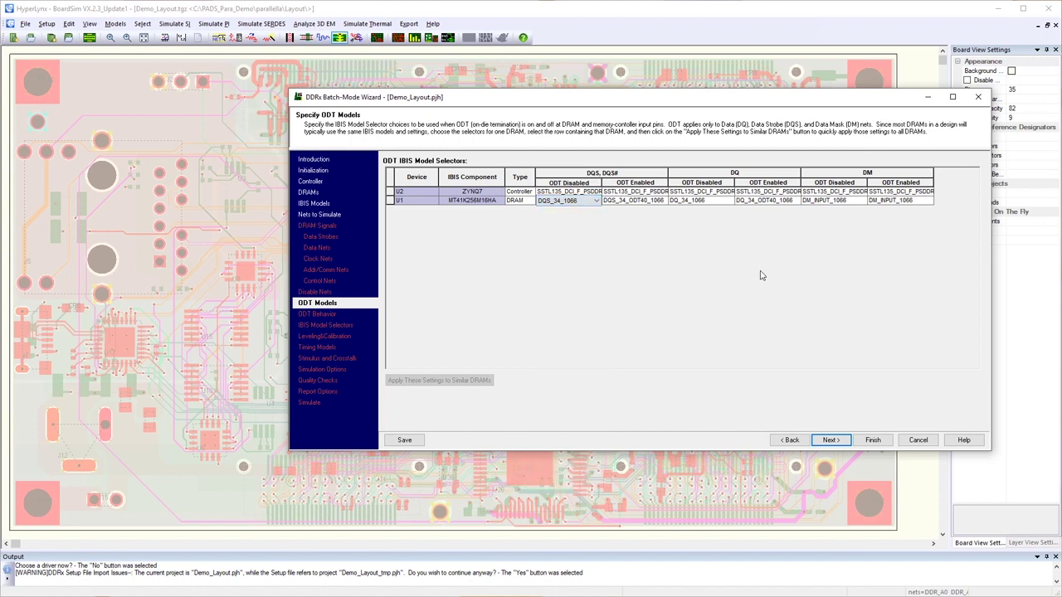
click(324, 315)
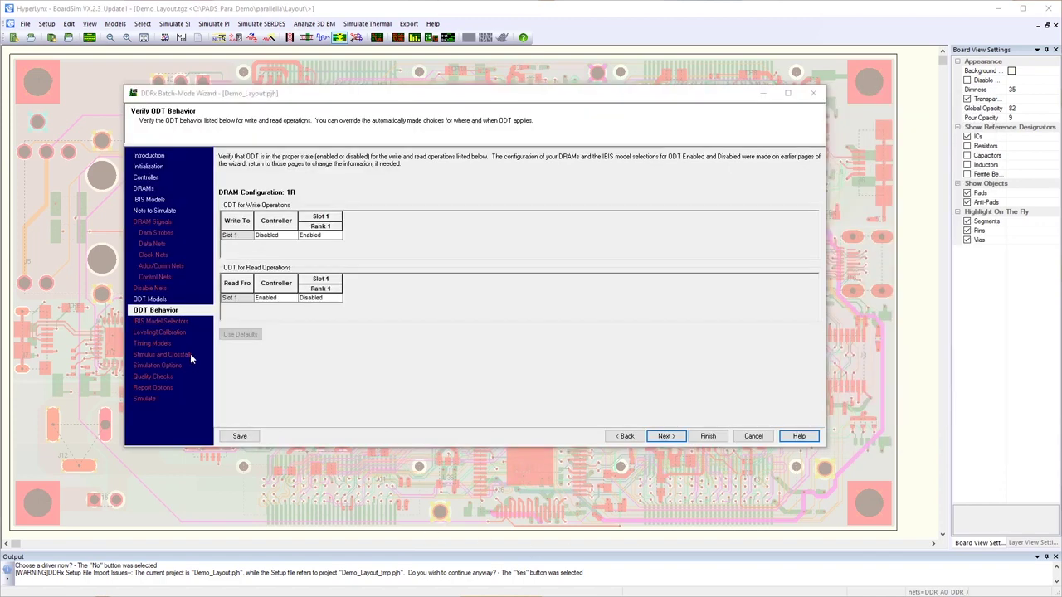
Step: Page through the DDR2/DDR3 TM Wizard and keep ddr3_dram.v as U1's timing model file
click(186, 343)
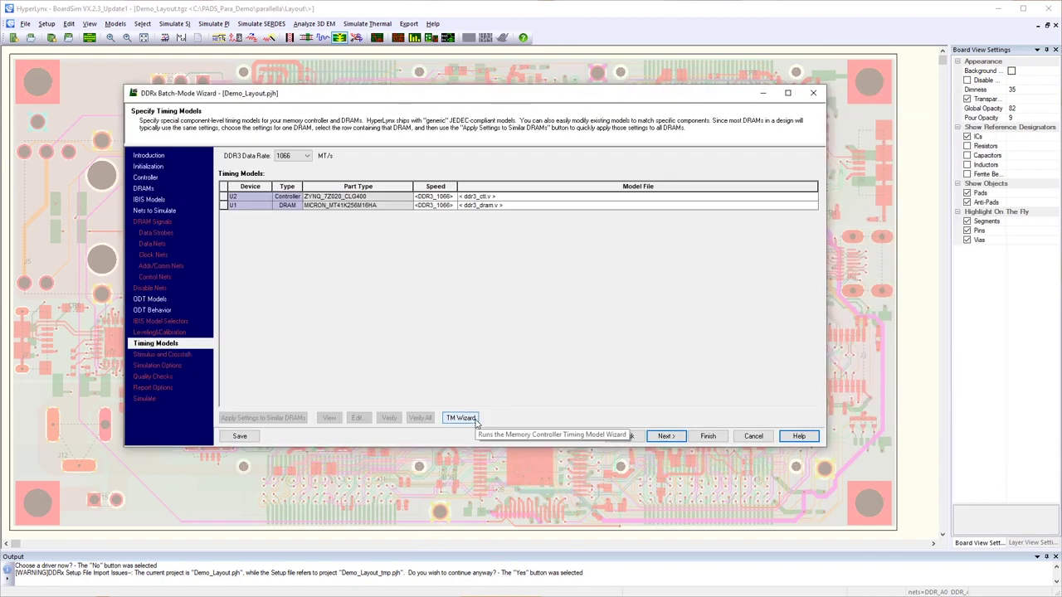
click(462, 418)
click(481, 353)
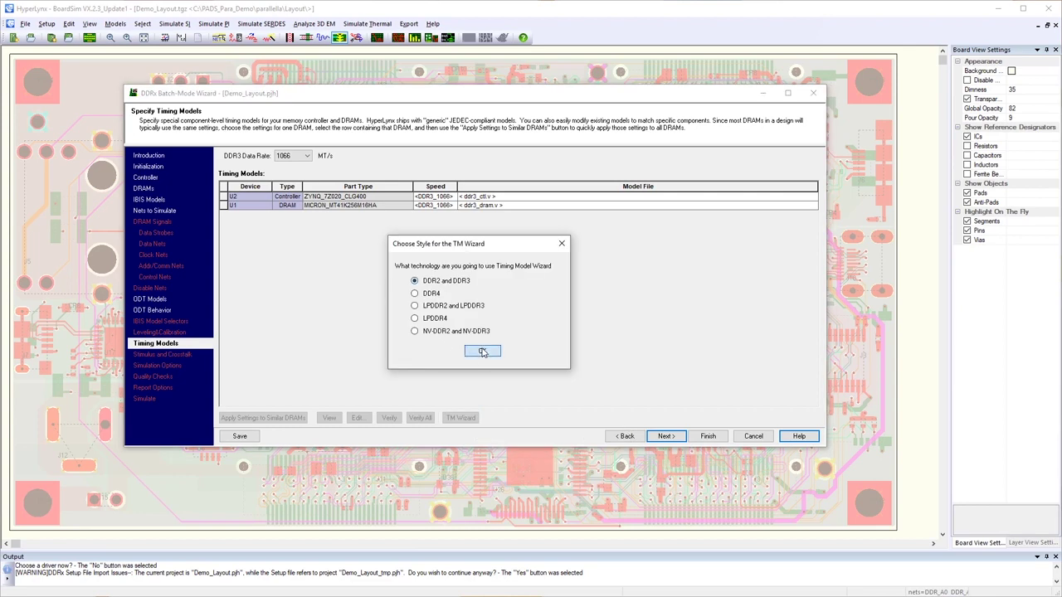
click(623, 452)
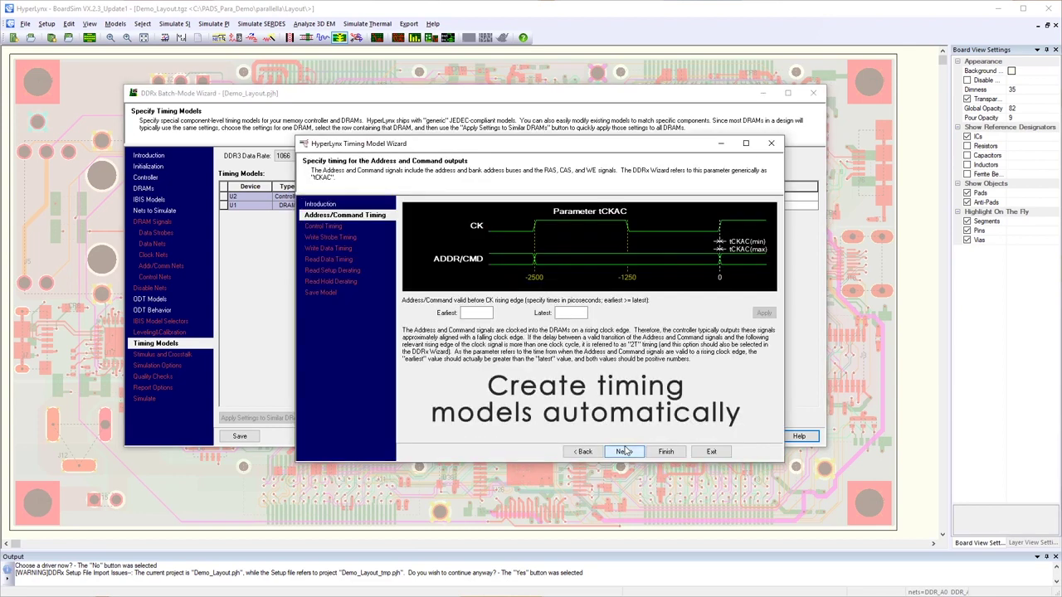
click(624, 452)
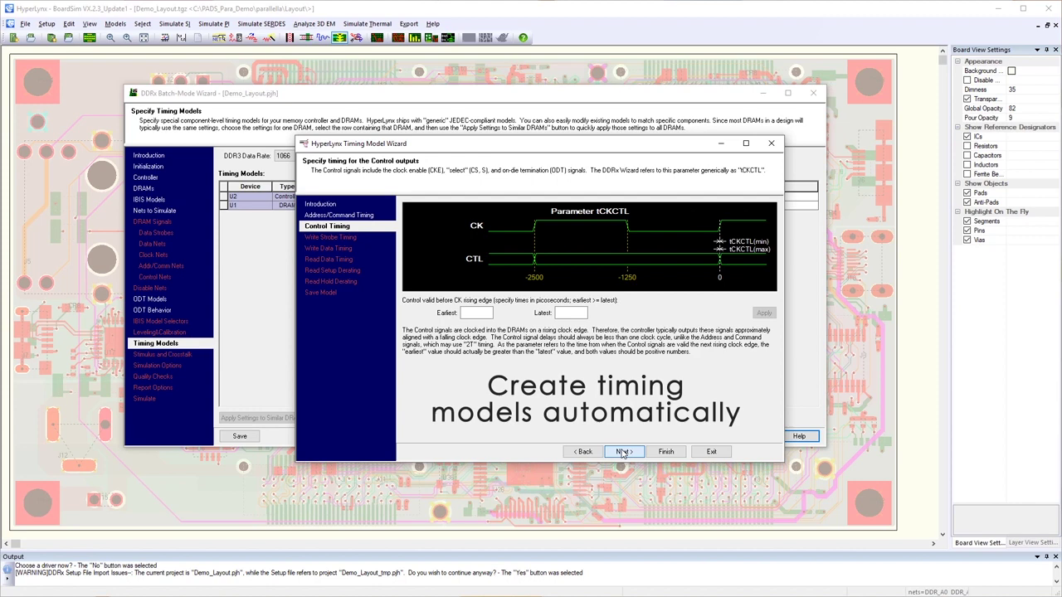
click(623, 452)
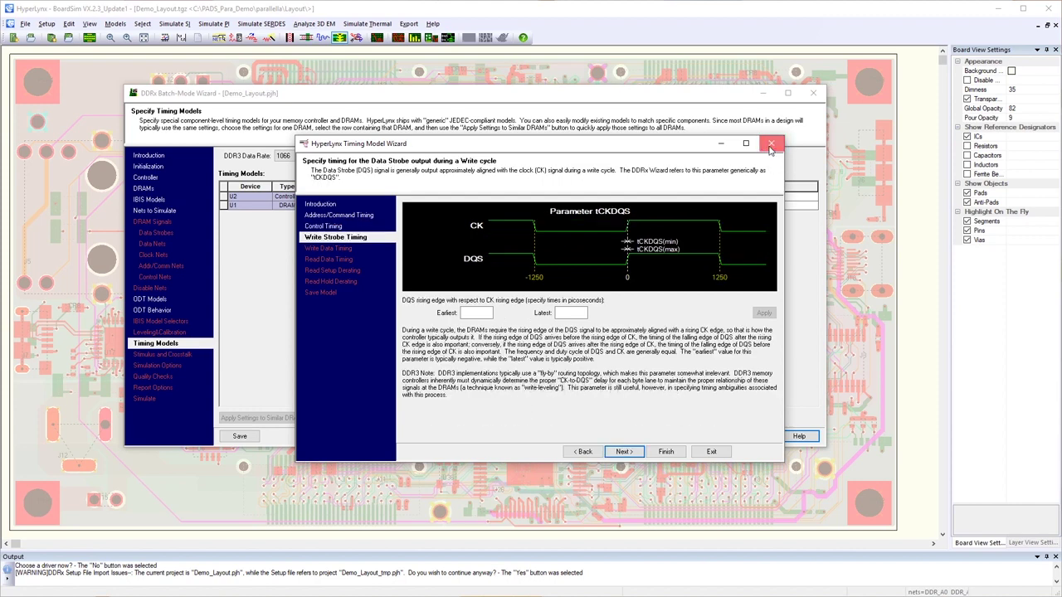
click(771, 144)
click(553, 205)
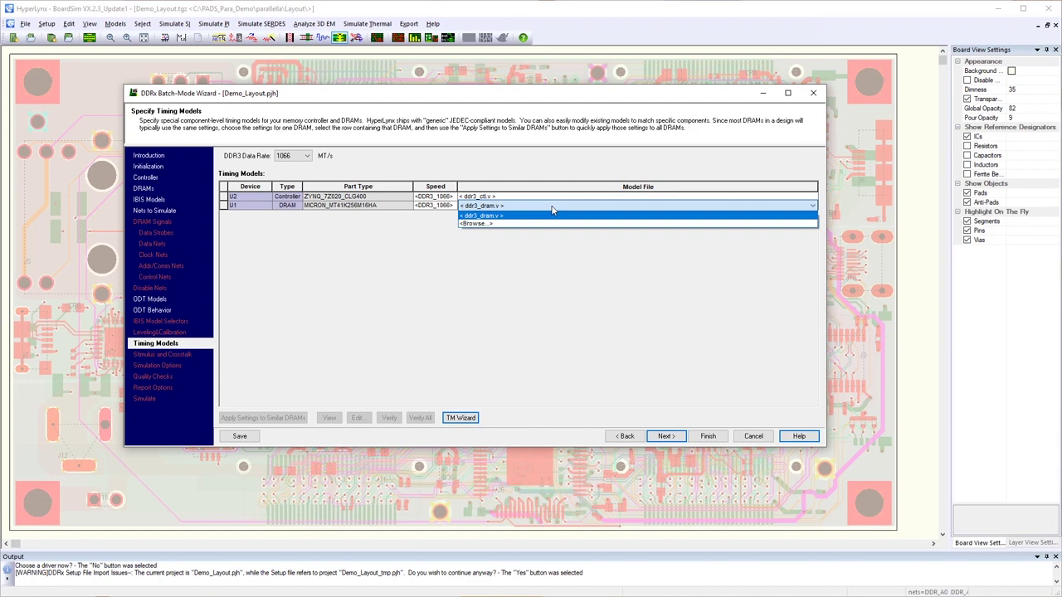
click(551, 271)
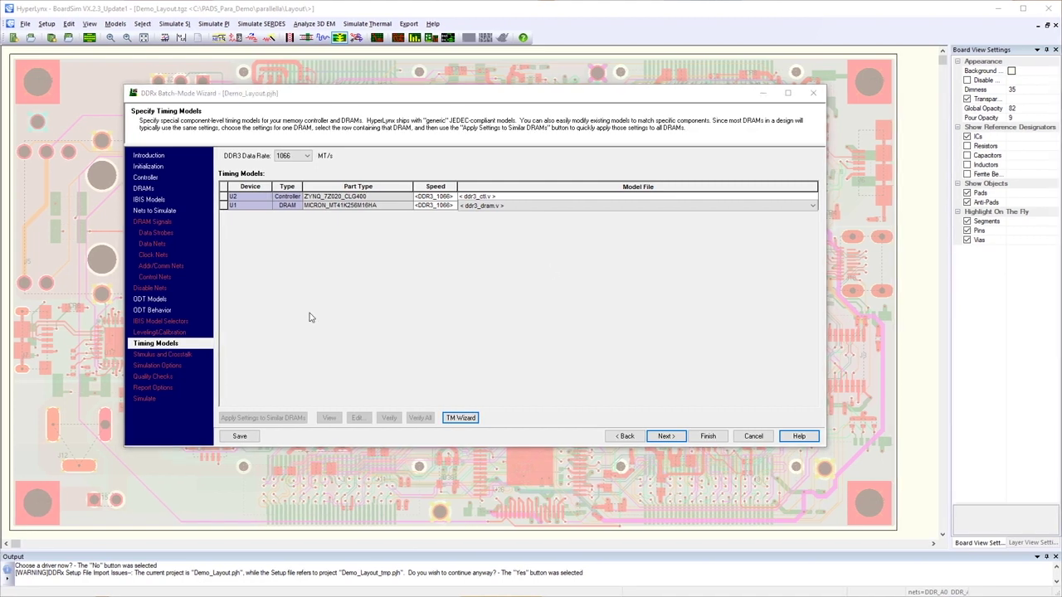
Step: Go to the Leveling and Calibration page of the wizard
click(190, 333)
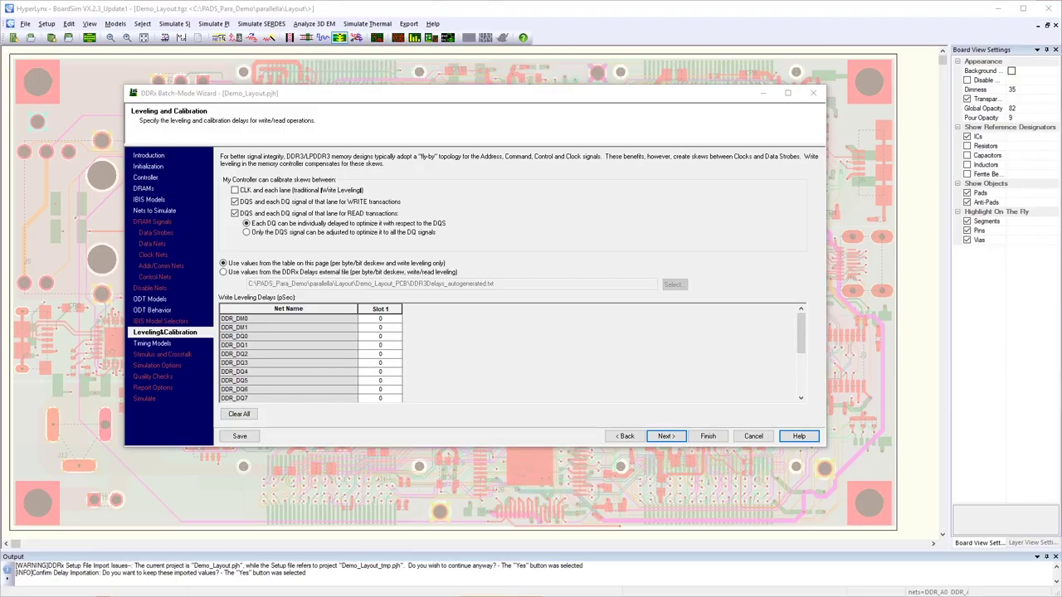
Step: Pick write leveling.txt as the delay file and review its delays in Notepad
click(672, 284)
click(300, 238)
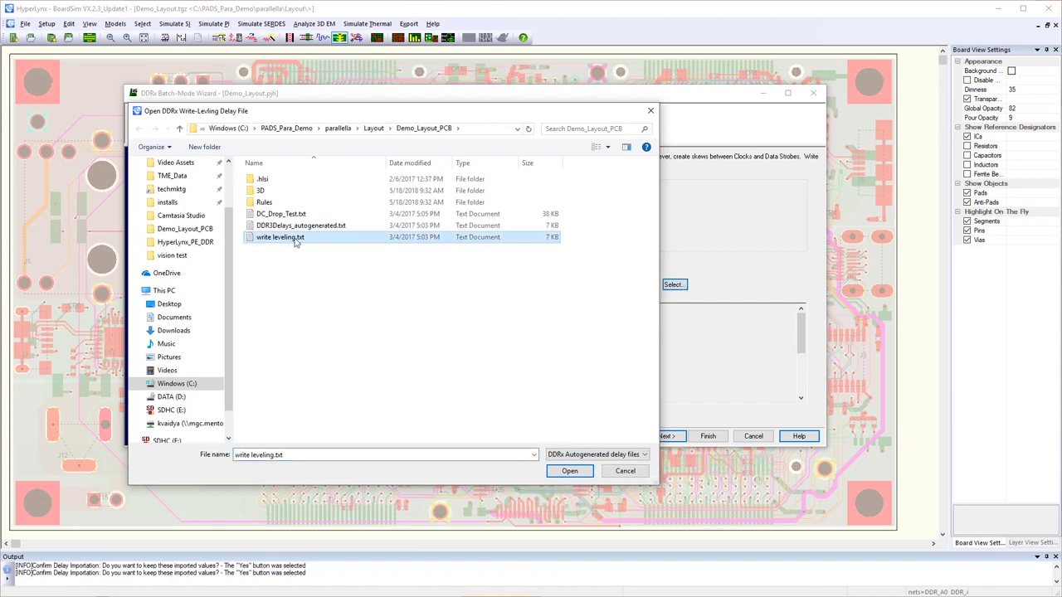
right_click(296, 241)
click(317, 263)
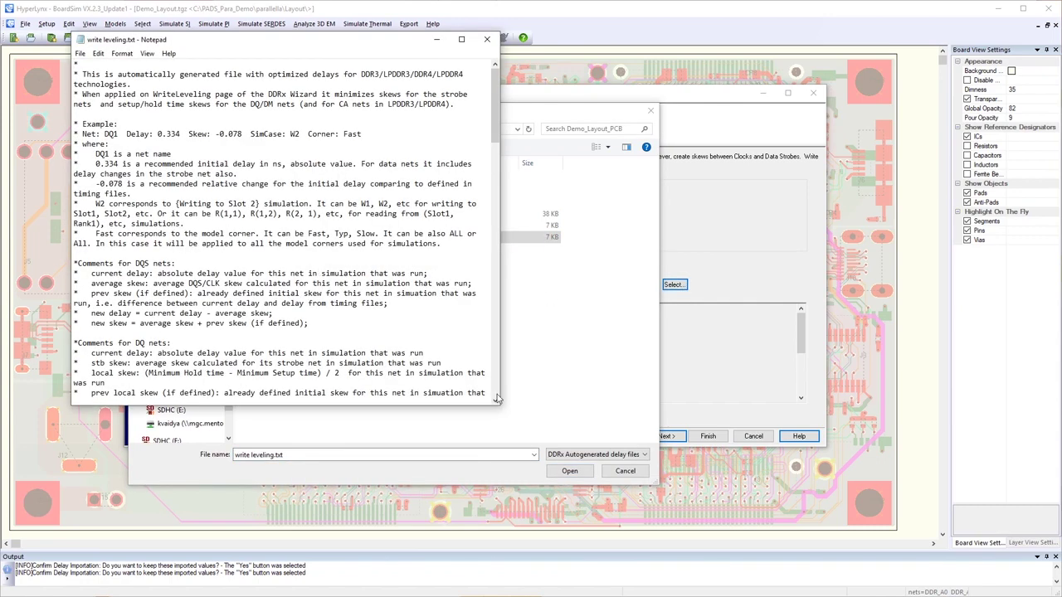
drag(494, 143, 494, 253)
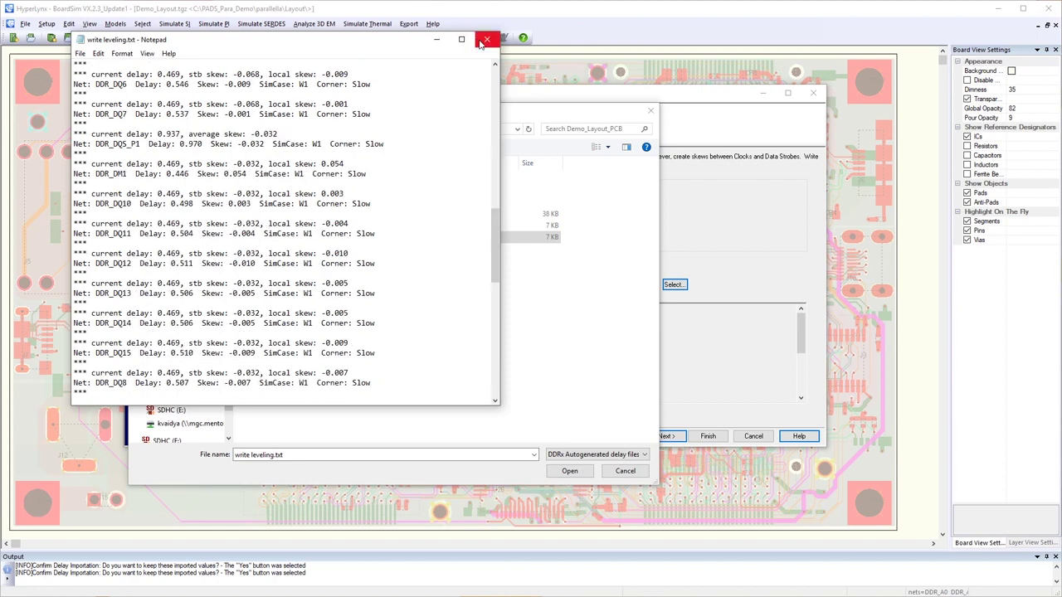
click(487, 39)
Step: Load write leveling.txt and run the DDR3 batch simulation to get the HTML report
click(570, 471)
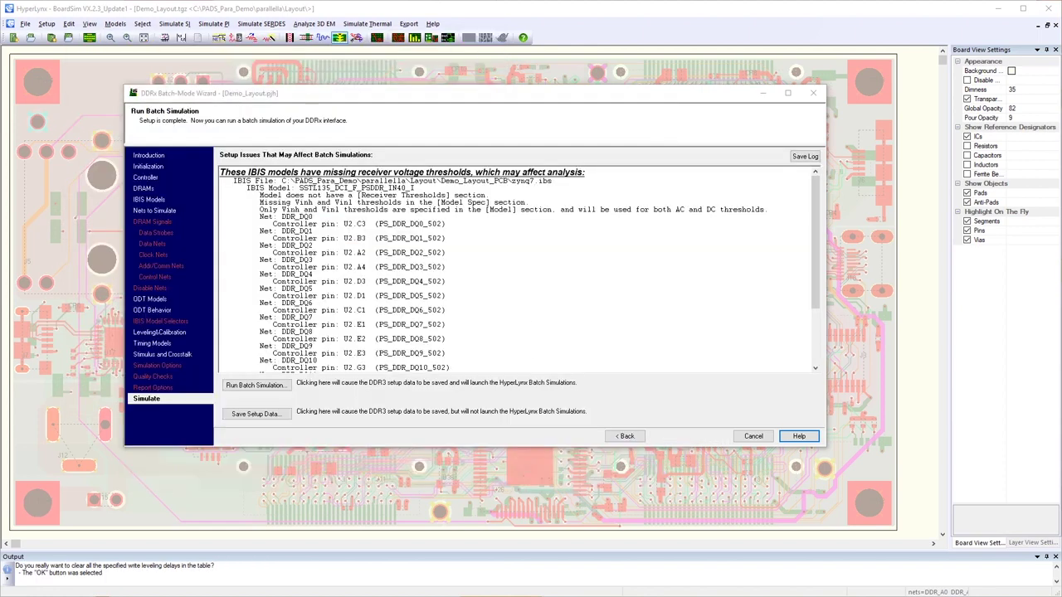
click(241, 388)
click(502, 401)
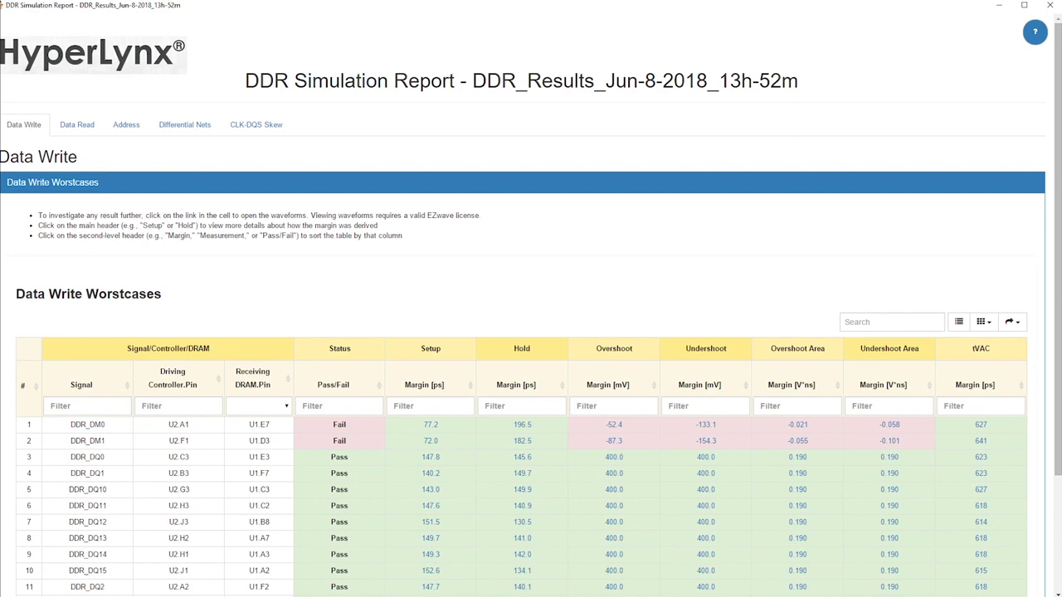
scroll(1055, 438, down, 2)
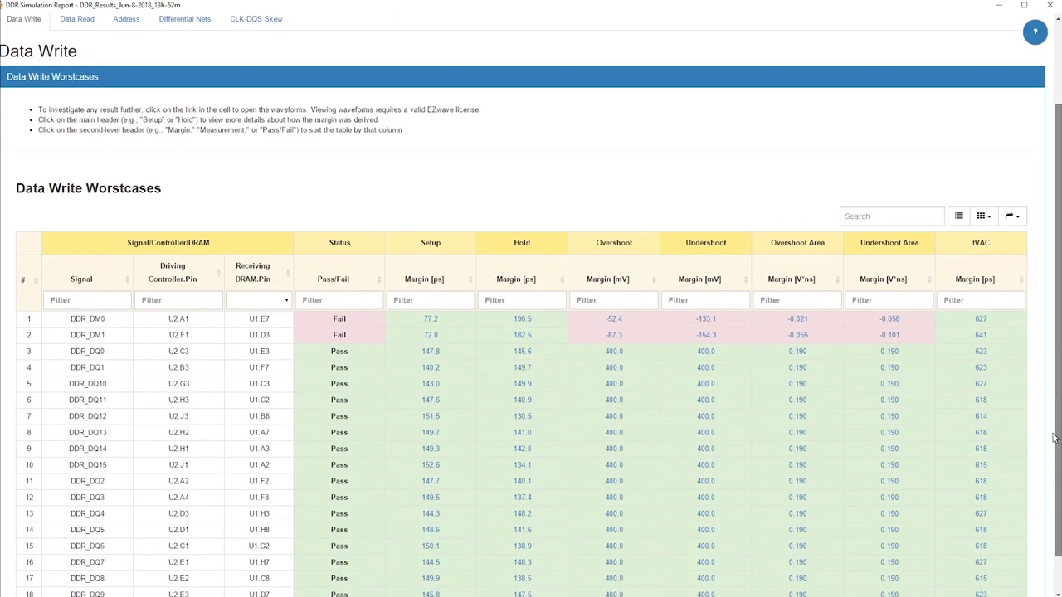
scroll(1055, 438, down, 1)
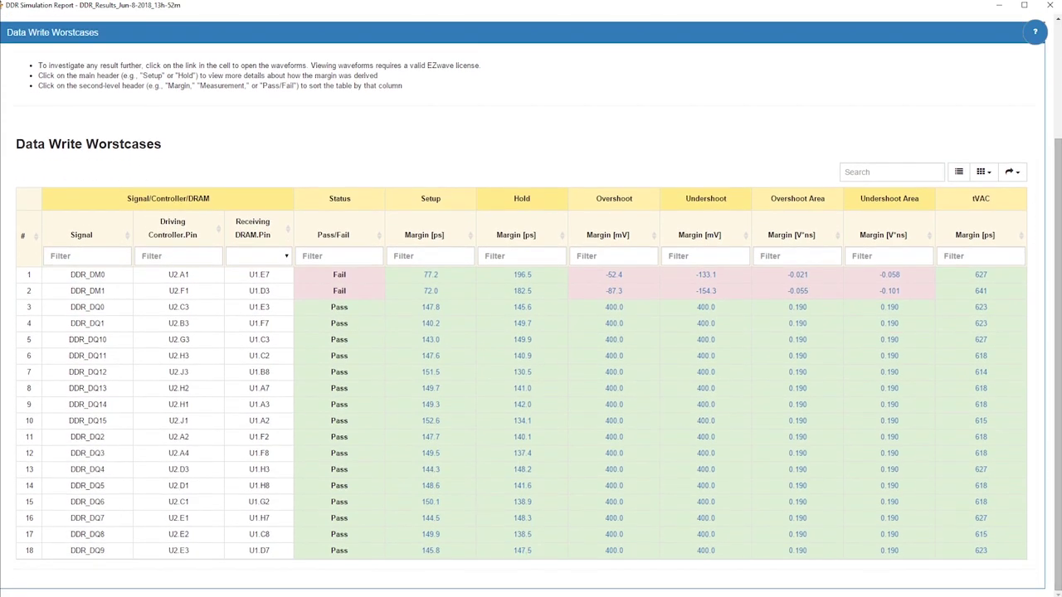